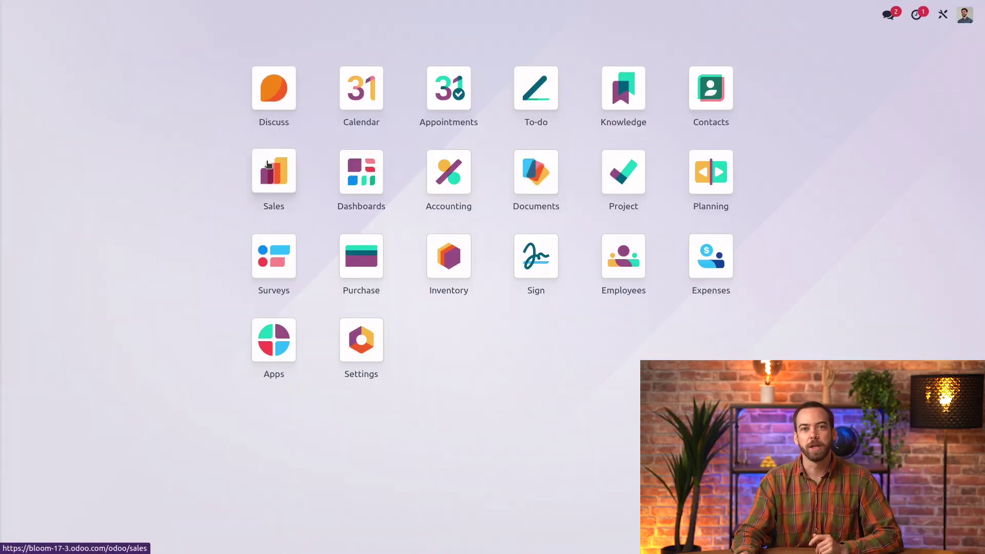
Launch the Accounting app from the Odoo home screen to reach its journals dashboard.
click(450, 183)
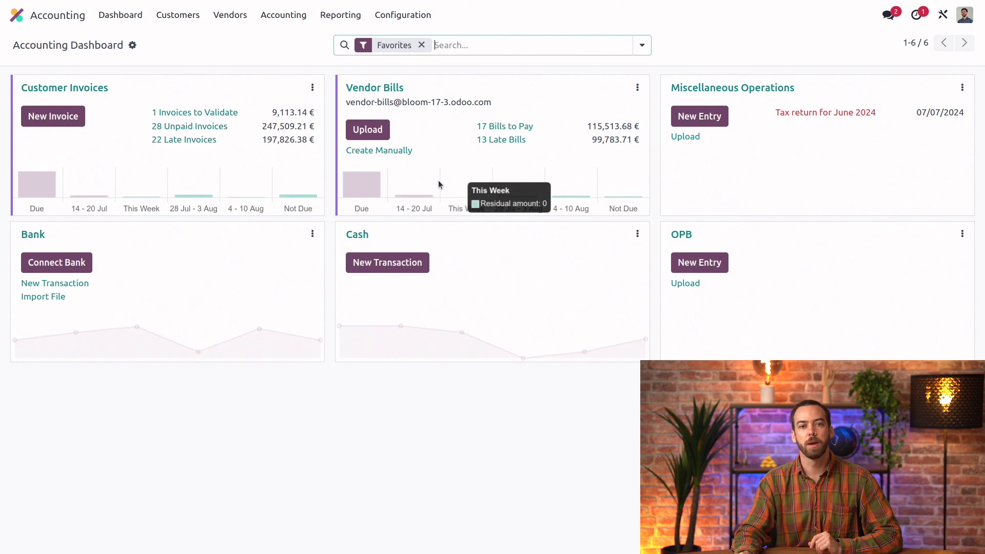
Show the Reporting menu listing Balance Sheet, Aged Receivable, Aged Payable and other reports.
click(348, 17)
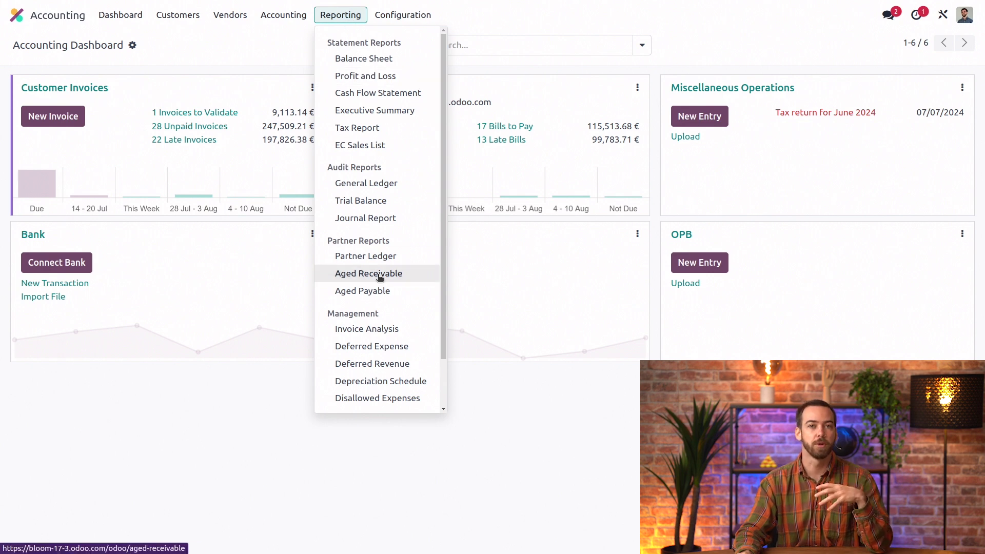
Open the Balance Sheet dated end of last month (06/30/2024).
click(399, 63)
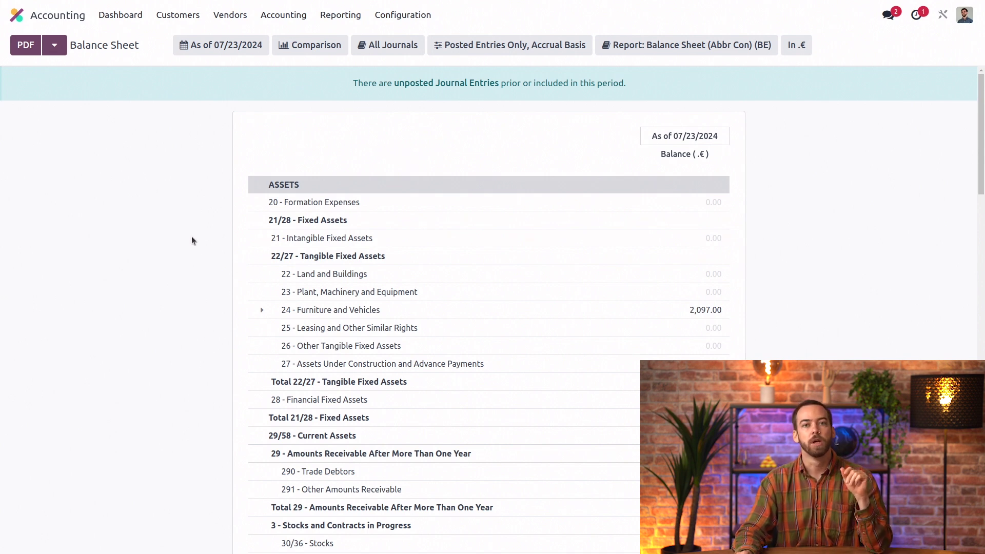
click(243, 50)
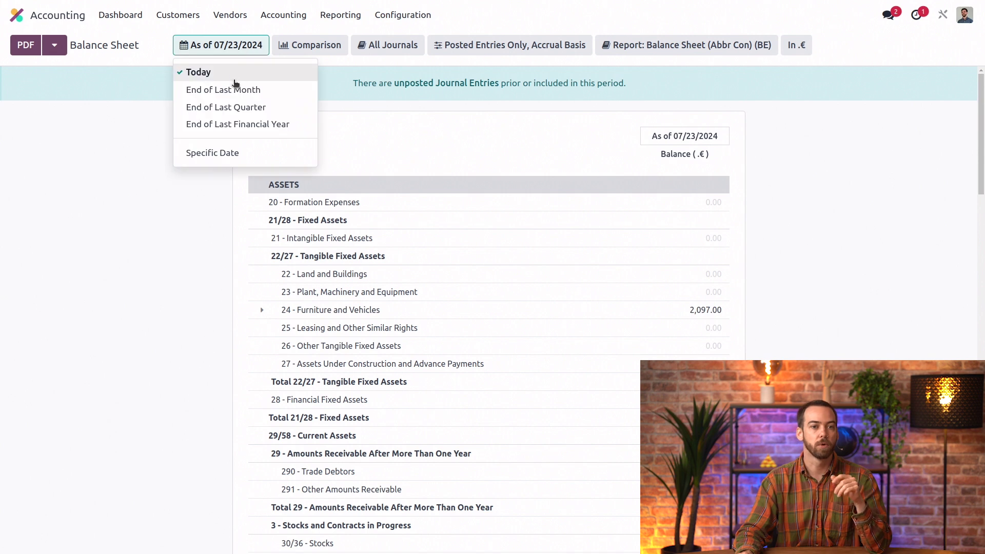
click(279, 90)
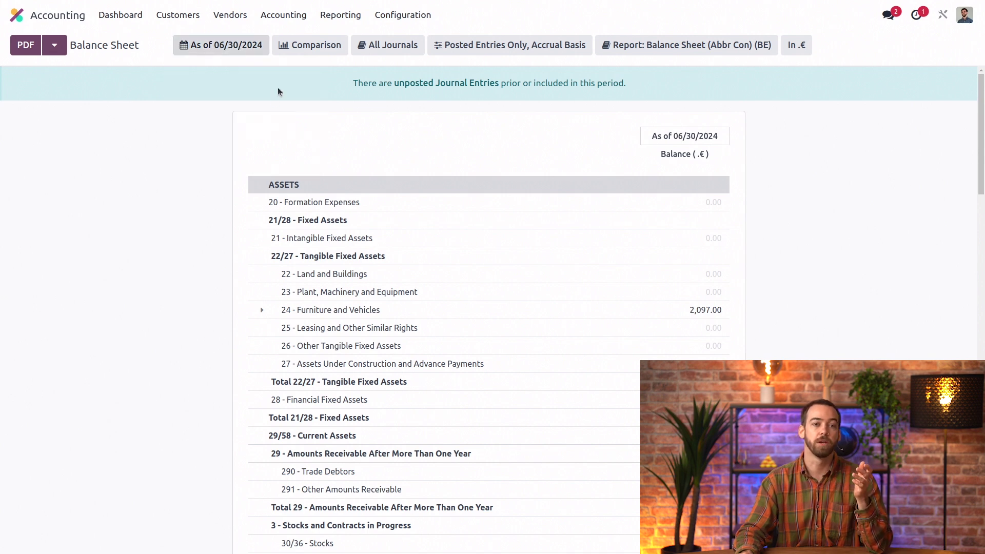
Compare the Balance Sheet against two previous periods (05/31 and 04/30/2024).
click(315, 46)
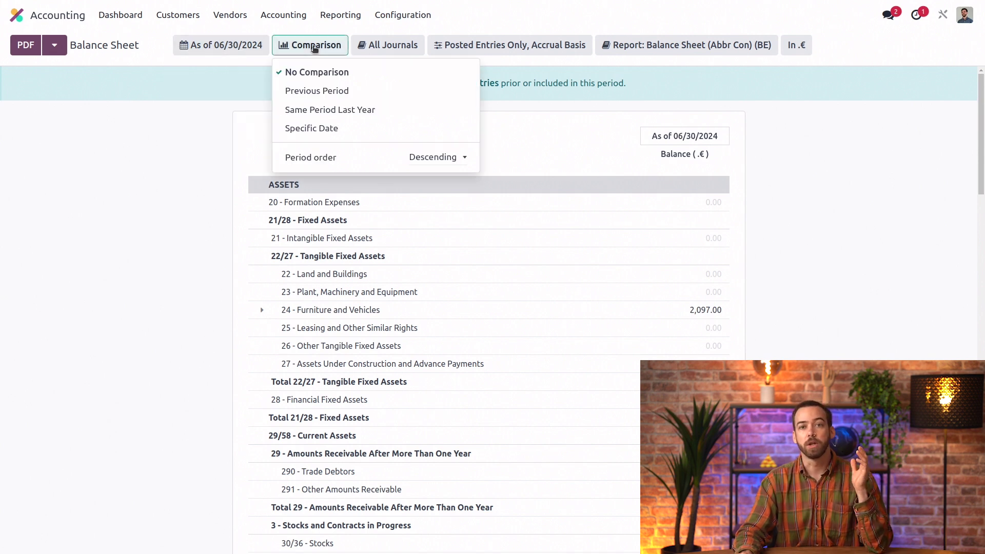
click(442, 96)
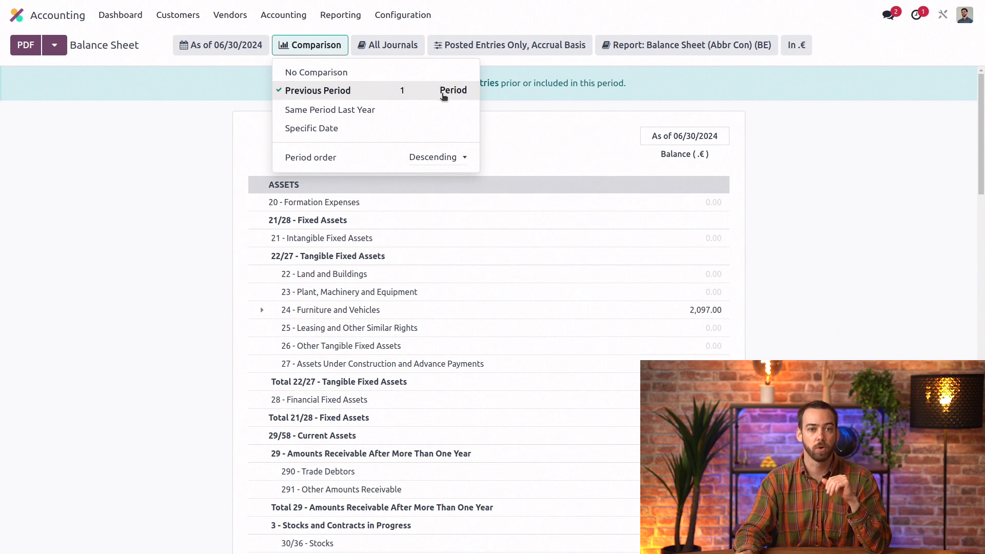
click(430, 91)
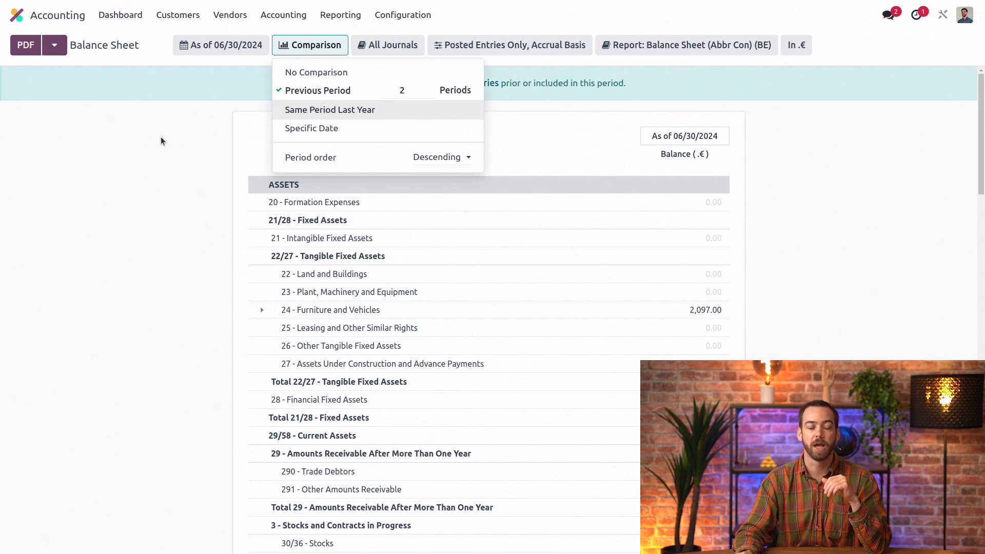
click(126, 160)
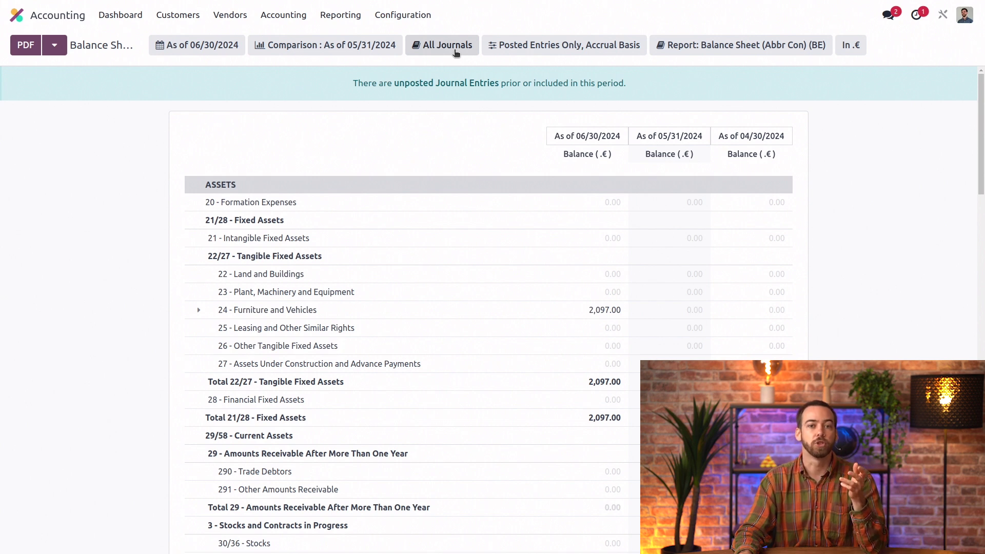
Limit the Balance Sheet to the Customer Invoices journal only.
click(456, 51)
click(501, 124)
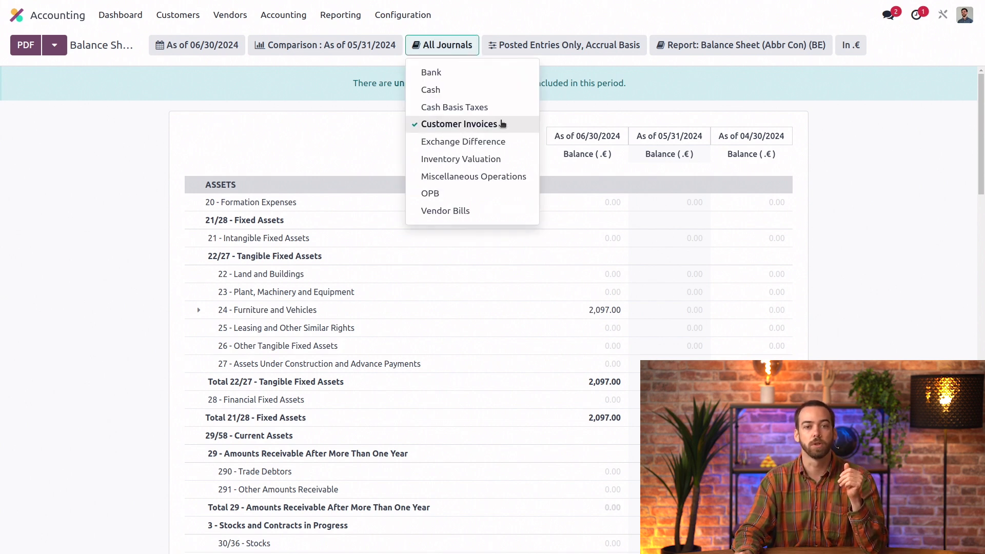
click(876, 174)
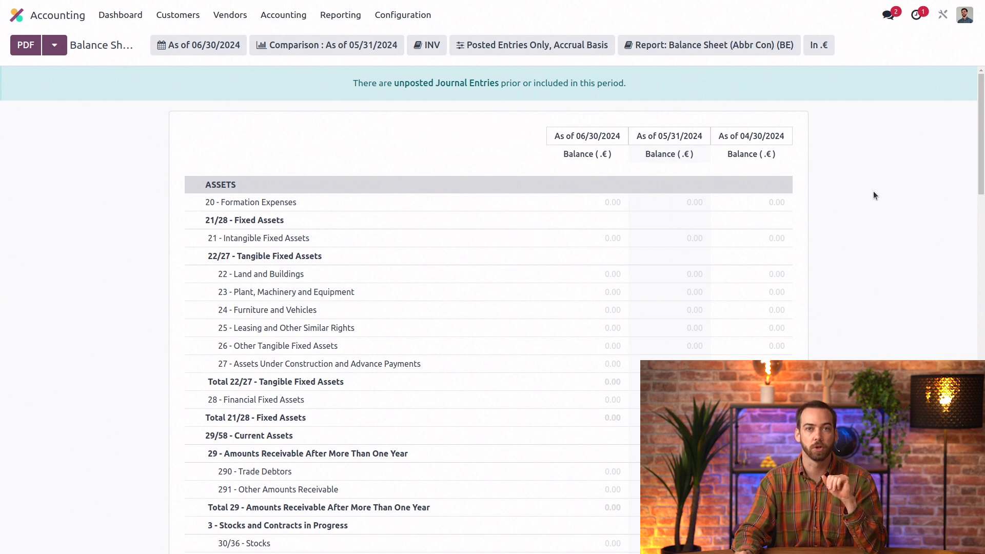
Check the display and unit options, then switch from Balance Sheet (Abbr Con) (BE) to the generic Balance Sheet.
click(568, 47)
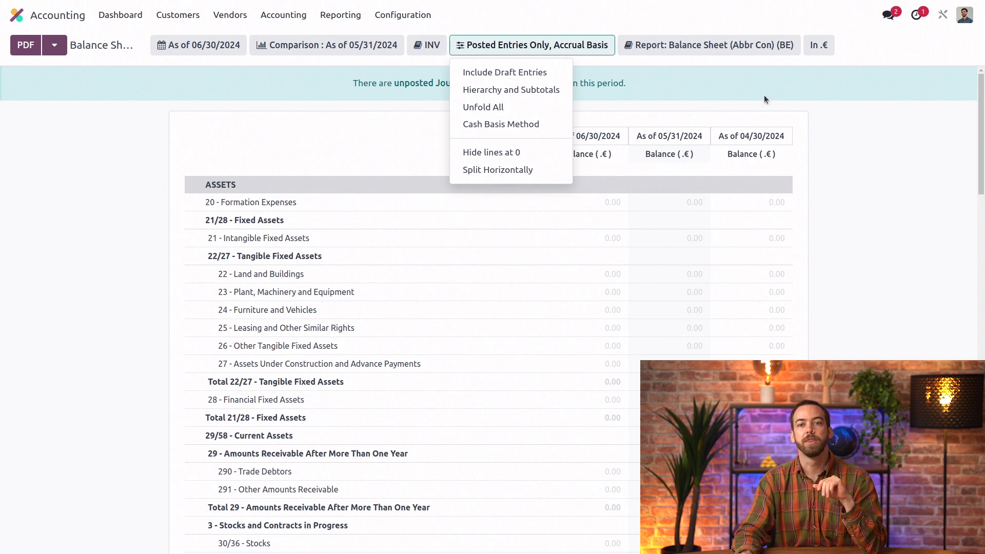
click(819, 46)
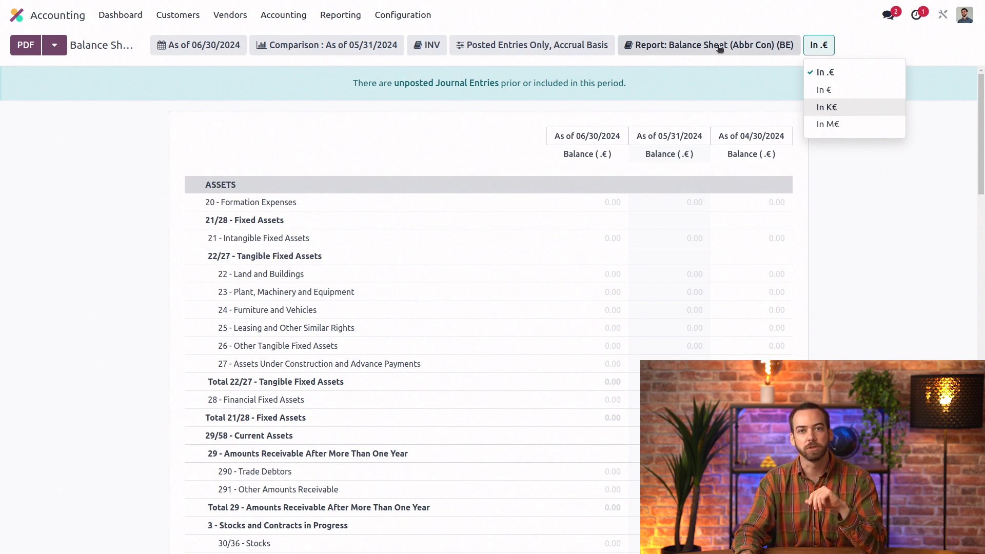
click(719, 47)
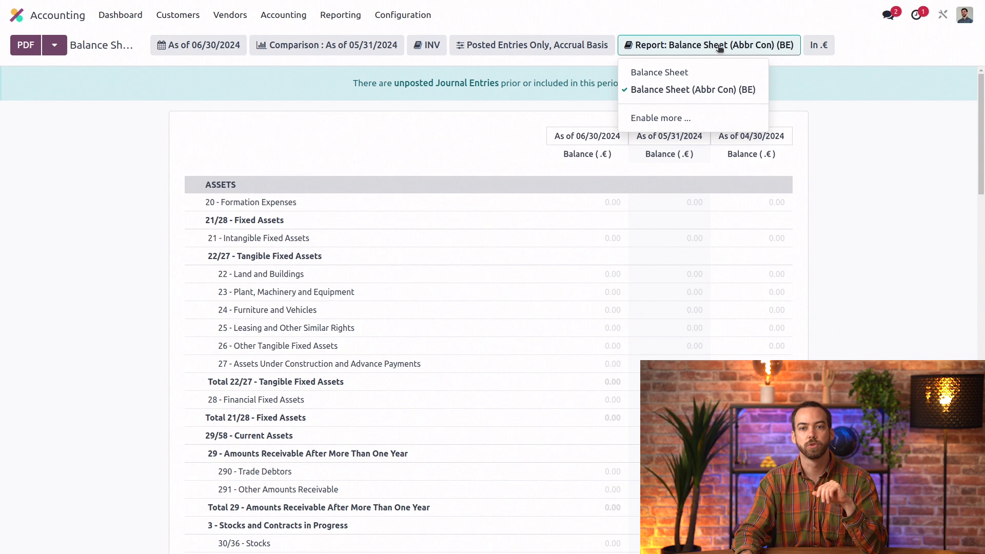
click(709, 73)
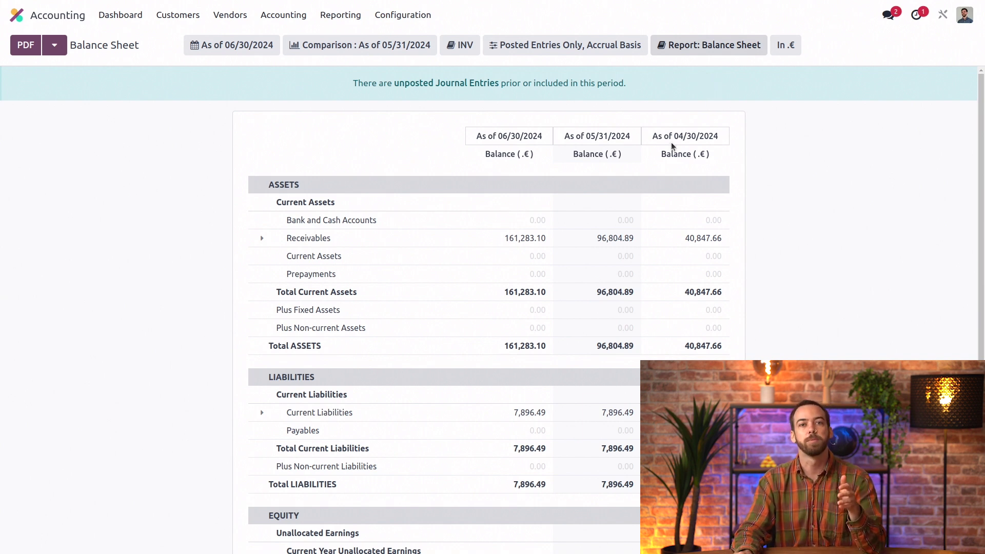
Drill into Current Year Earnings to view the Profit and Loss for 01/01–06/30/2024.
scroll(390, 257, down, 2)
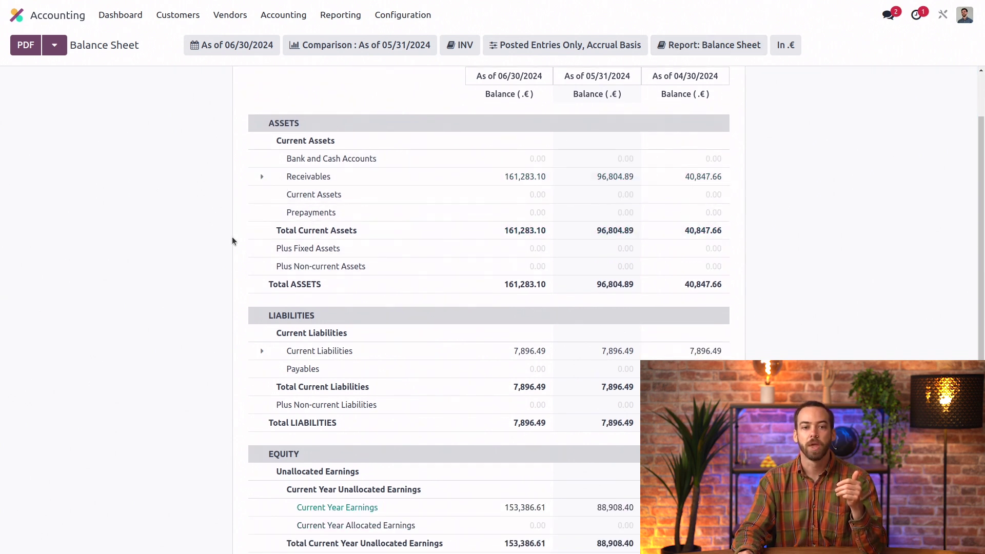
scroll(234, 243, down, 3)
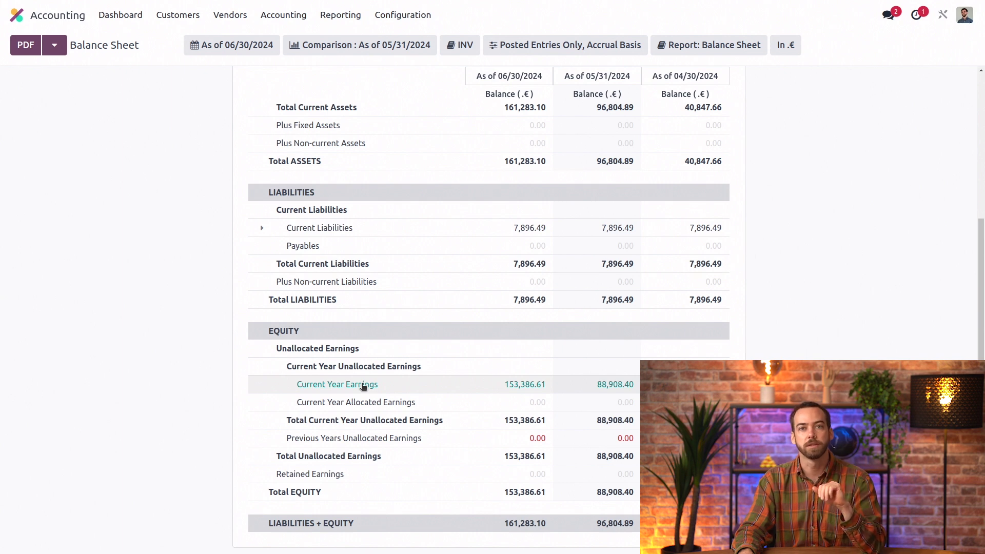
click(363, 385)
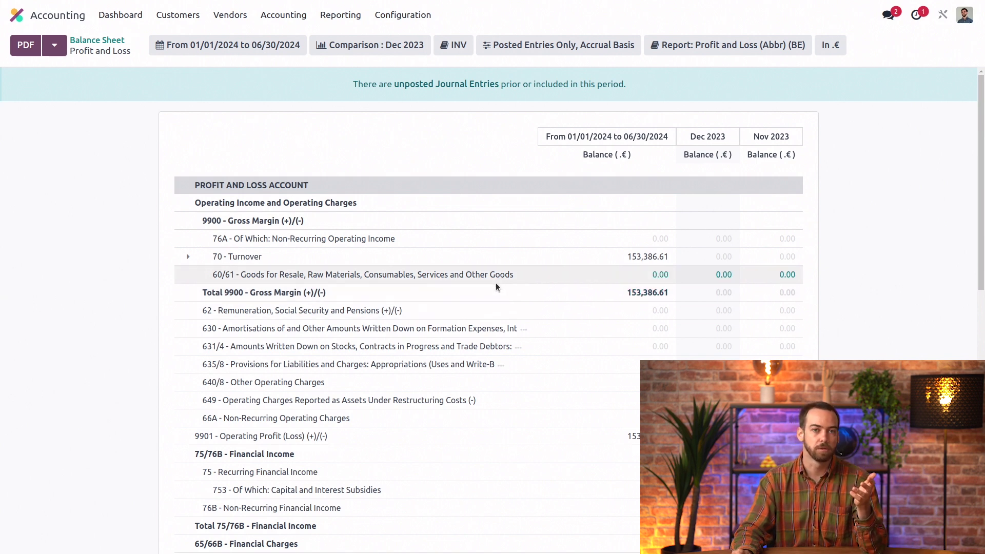
click(340, 14)
In the General Ledger, expand 411000 VAT Recoverable and review its journal items.
click(384, 191)
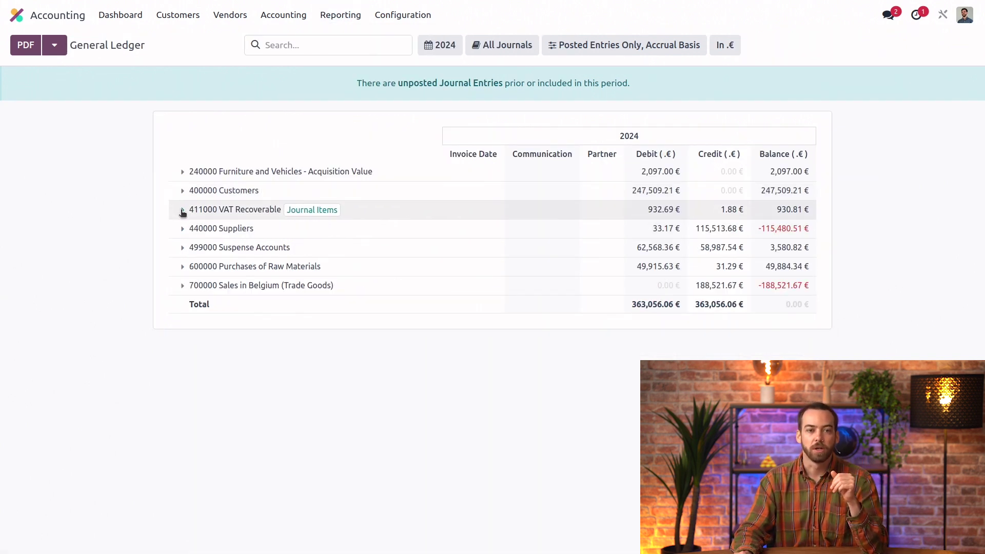
click(212, 209)
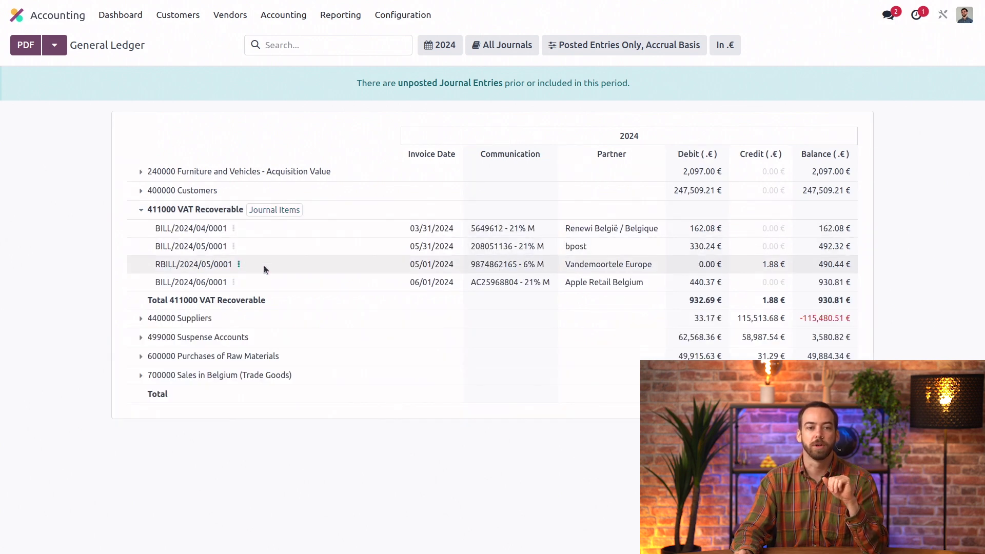
click(273, 211)
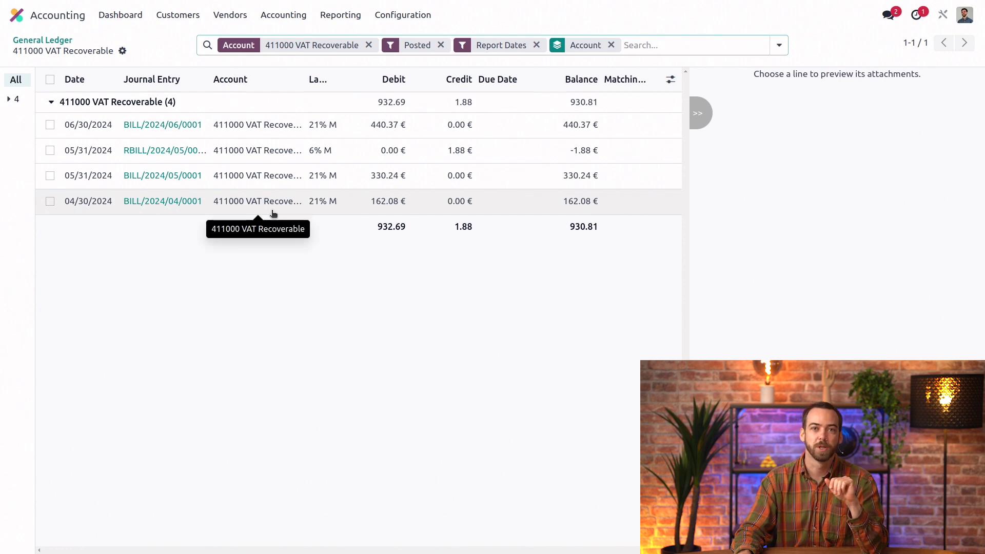
click(68, 45)
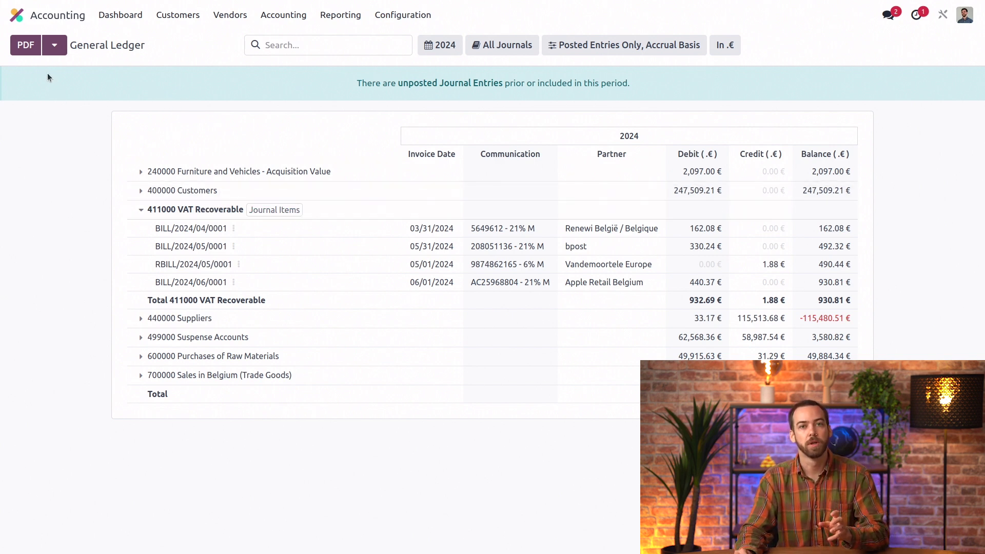
Check the ledger's PDF export options, then open the Journal Report.
click(54, 46)
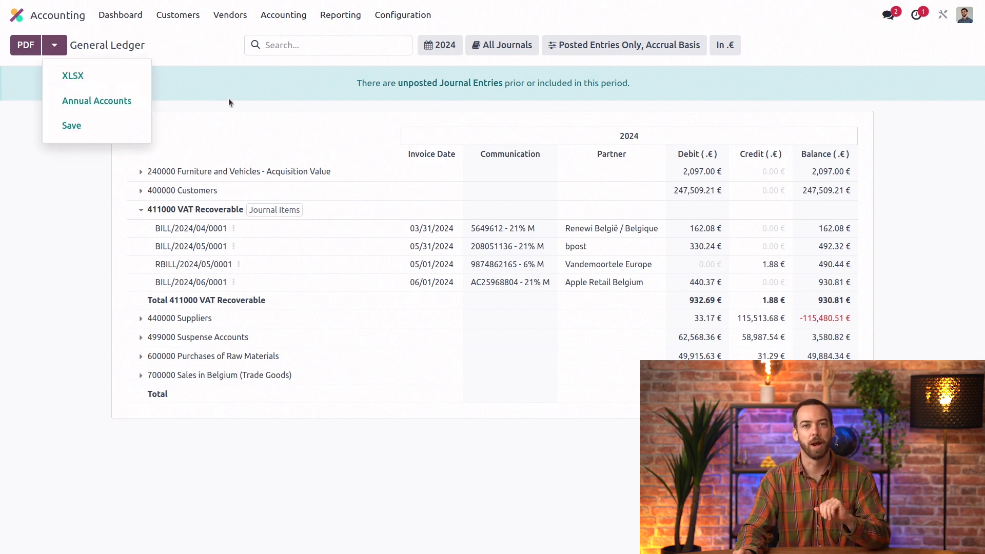
click(251, 86)
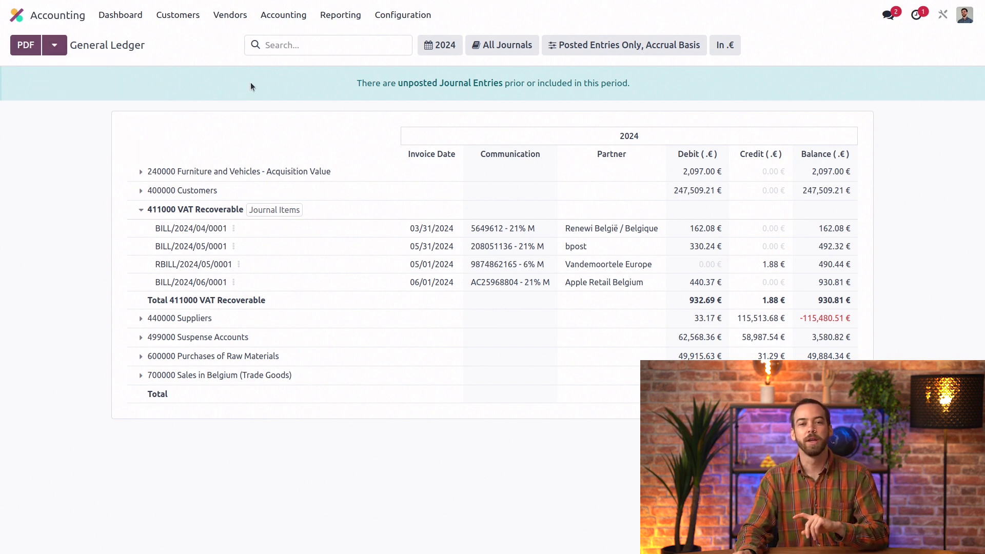
click(336, 16)
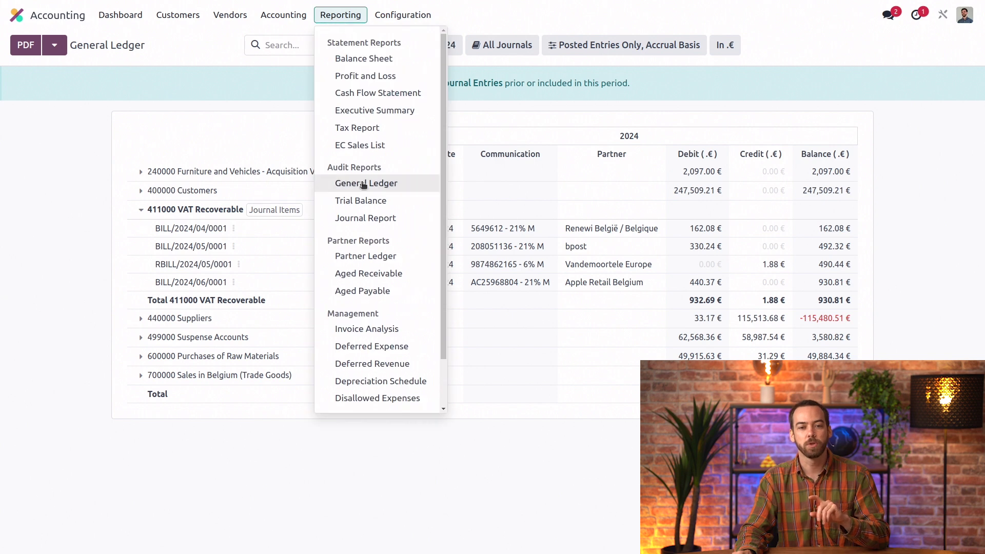
click(372, 223)
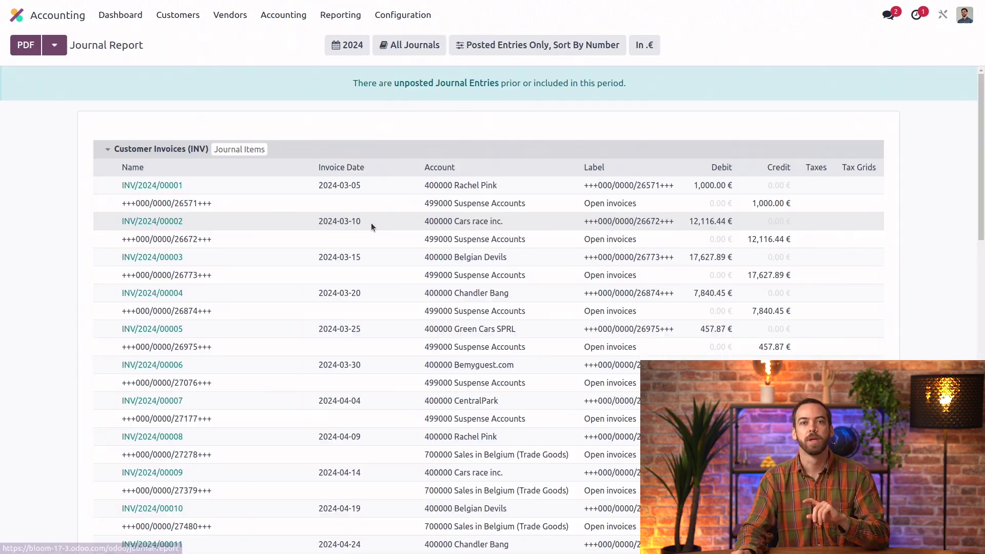
Collapse the Customer Invoices (INV) journal and audit the Taxes Applied entries.
click(103, 148)
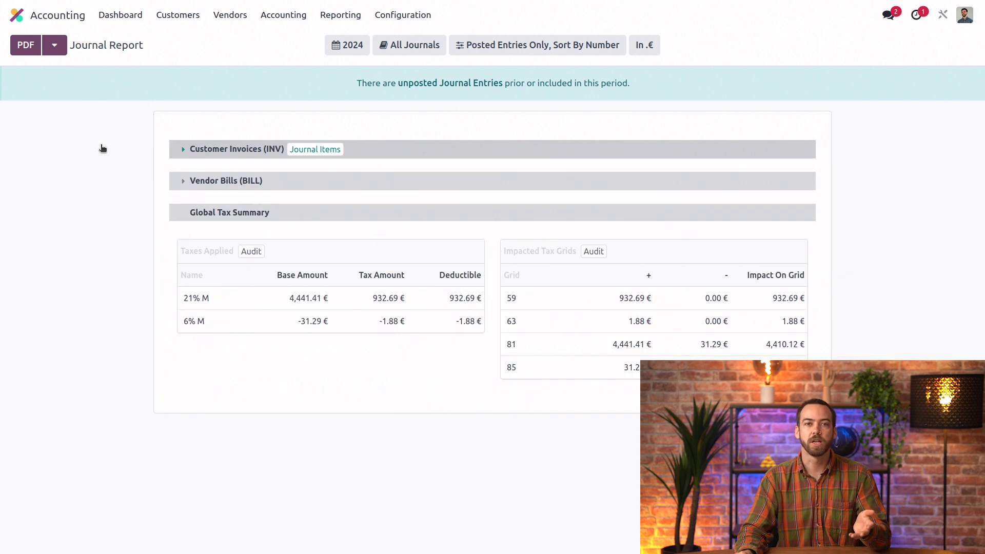
click(180, 149)
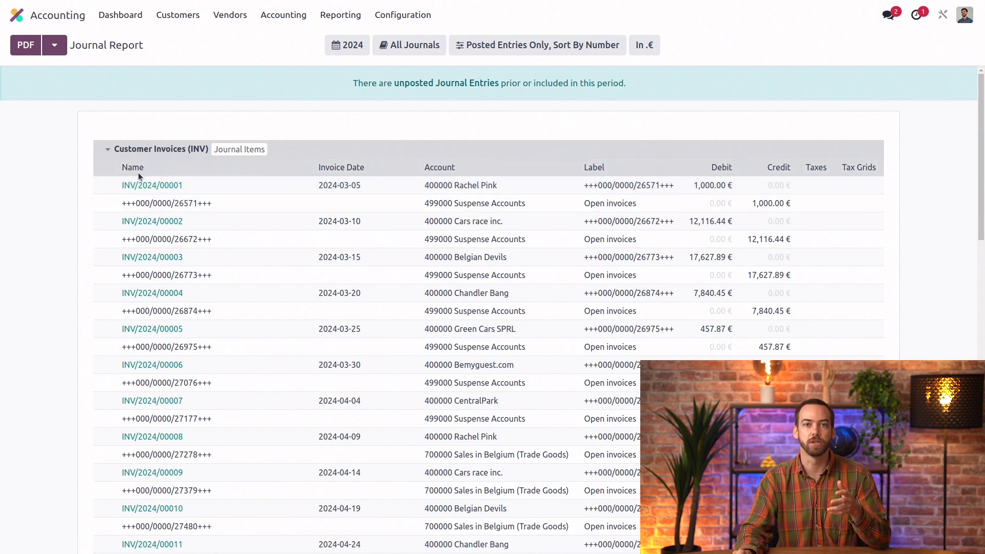
click(104, 150)
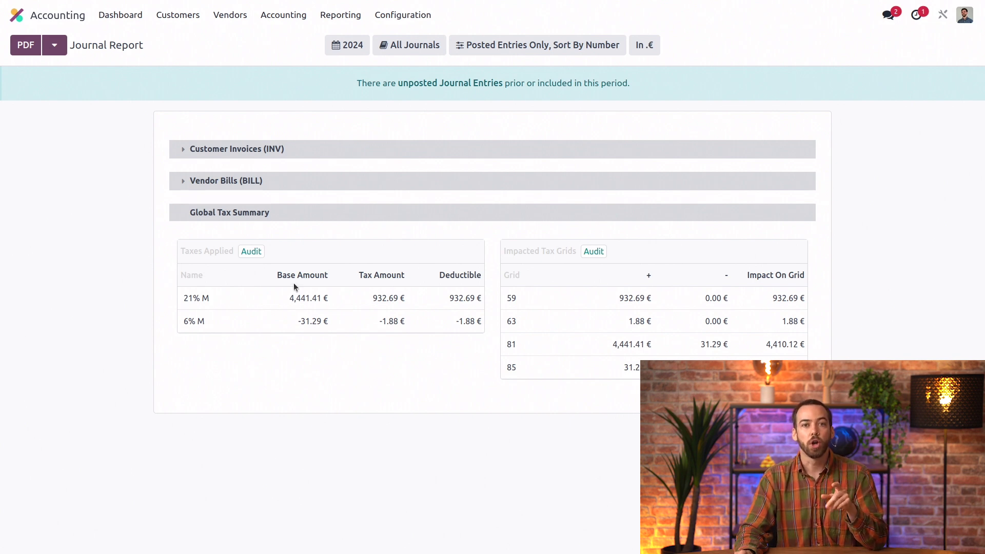
click(254, 255)
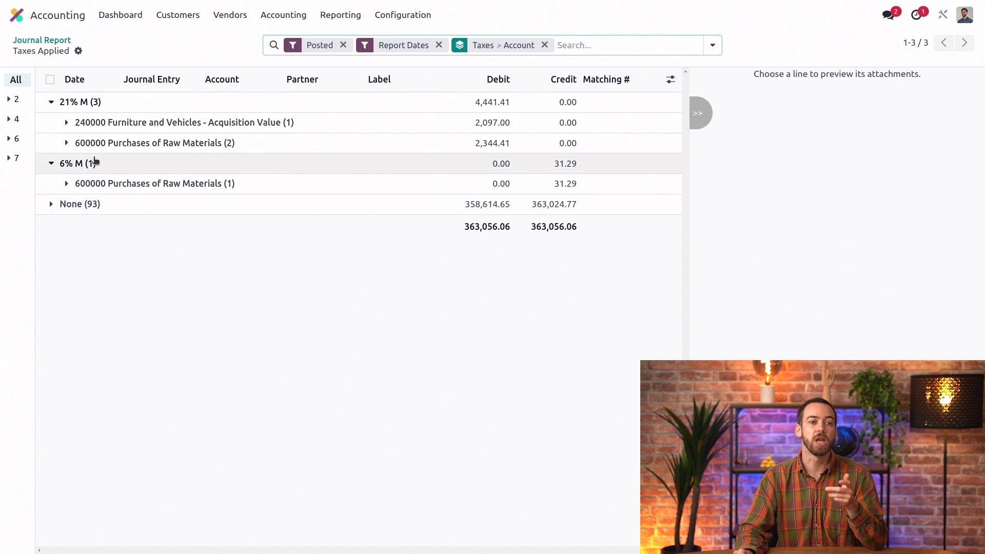
Expand 21% M raw-material purchases and select the 05/31 and 04/30/2024 lines to edit their account.
click(66, 185)
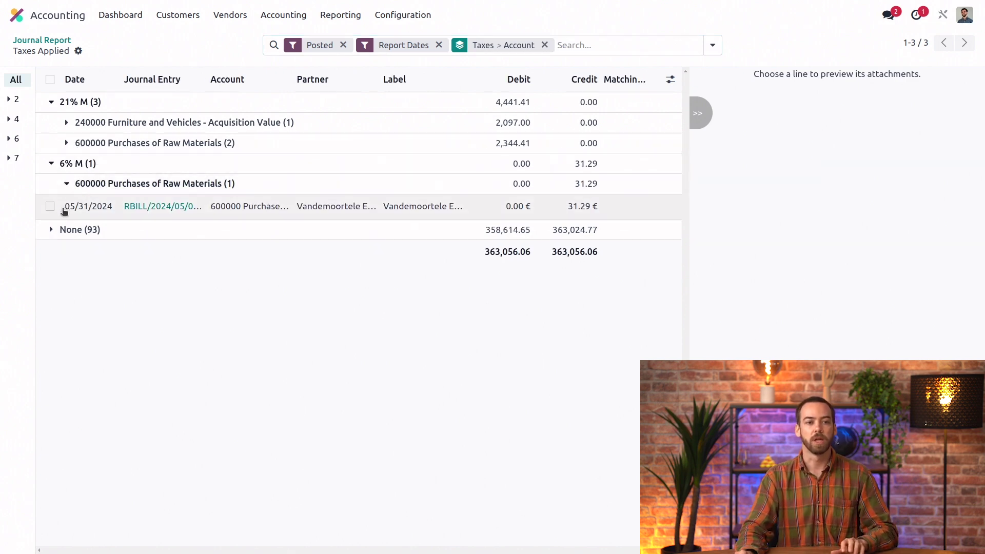
click(51, 163)
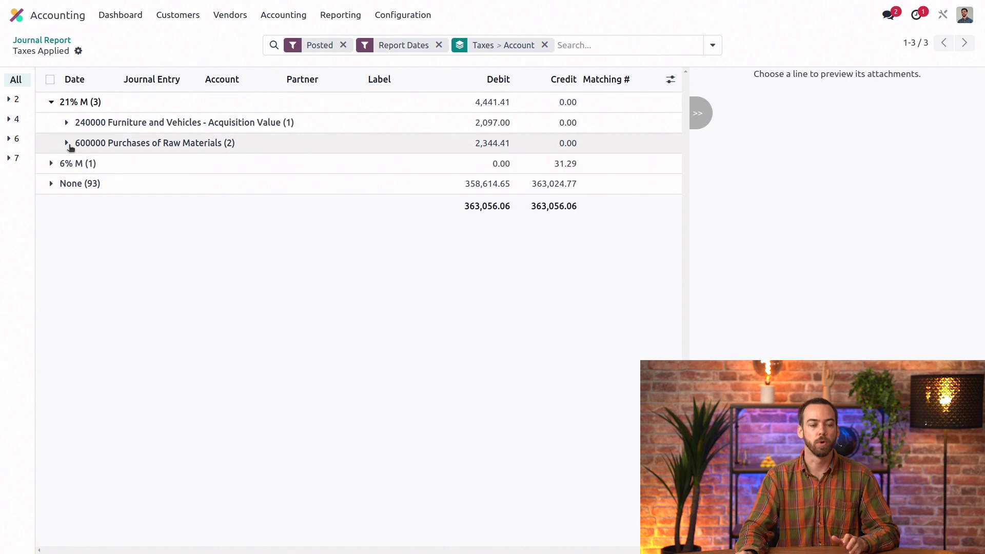
click(66, 142)
click(50, 166)
click(50, 191)
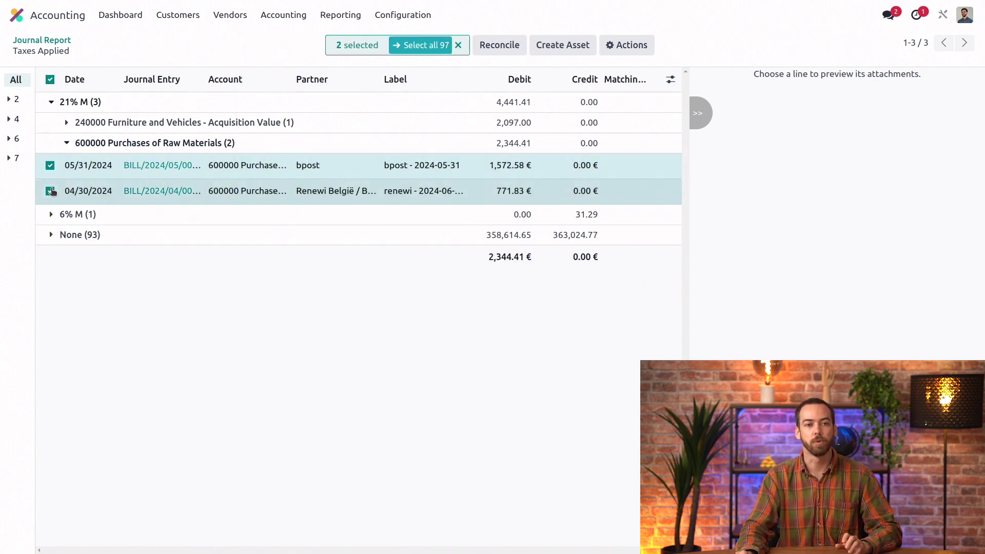
click(251, 167)
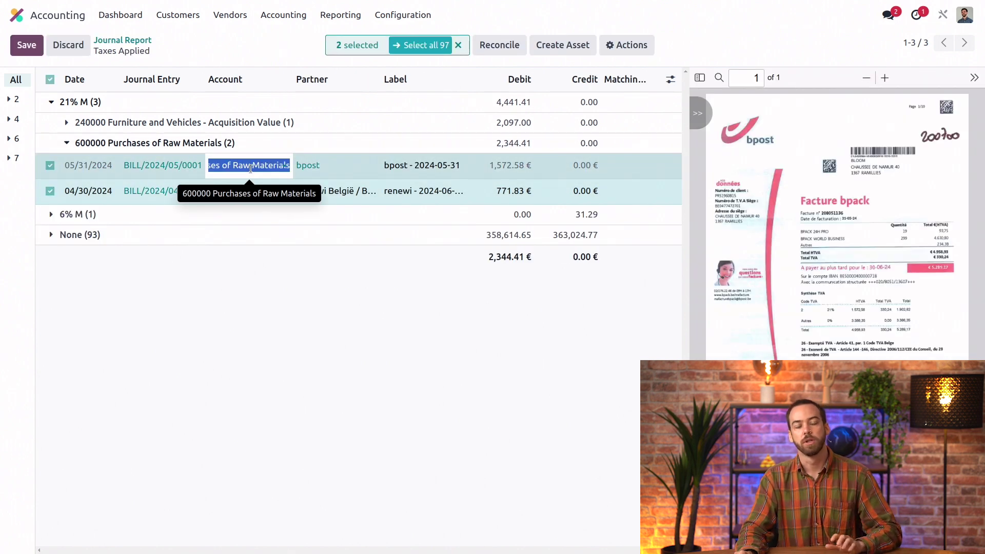